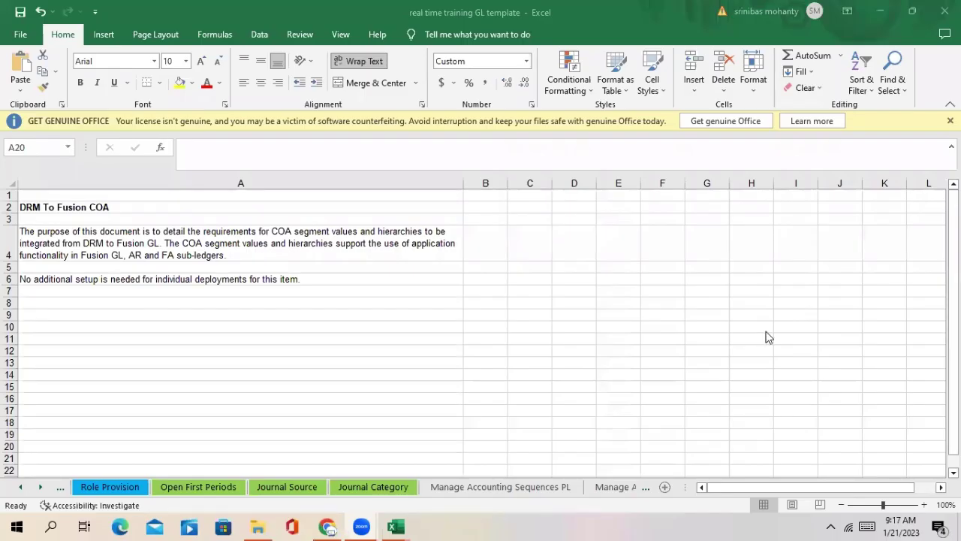
Select cell B12 and scroll the sheet tabs left until Manage Segment Value Security shows.
left_click(505, 351)
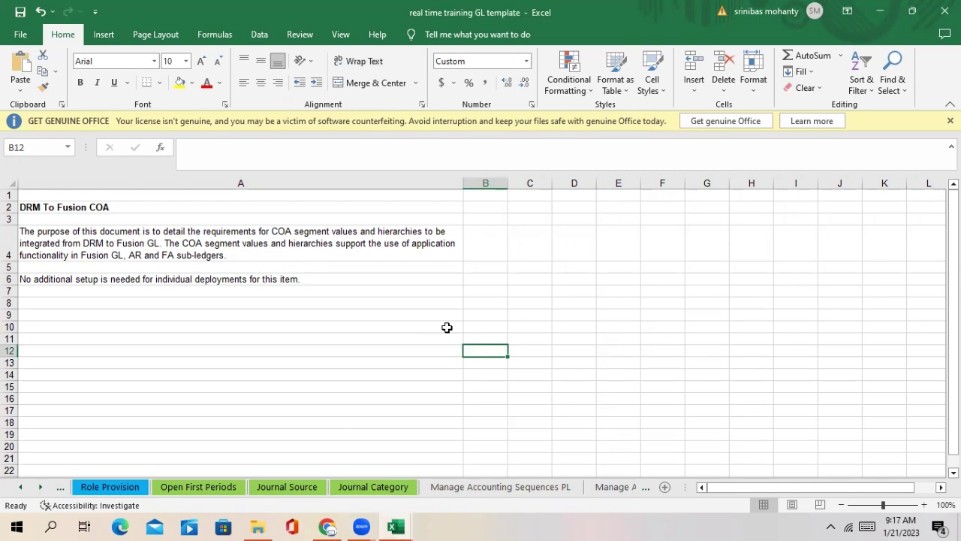
left_click(20, 487)
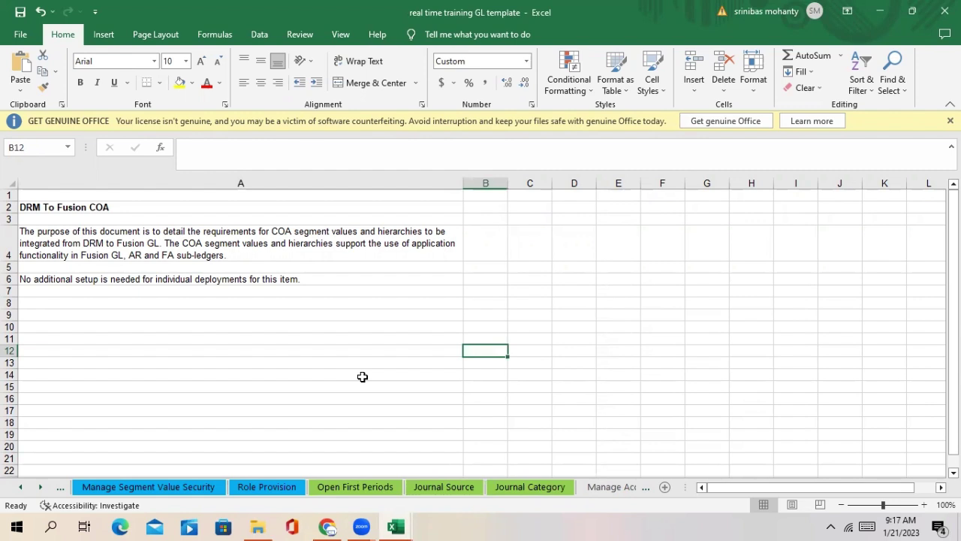
left_click(361, 526)
mouse_move(364, 525)
left_click(834, 123)
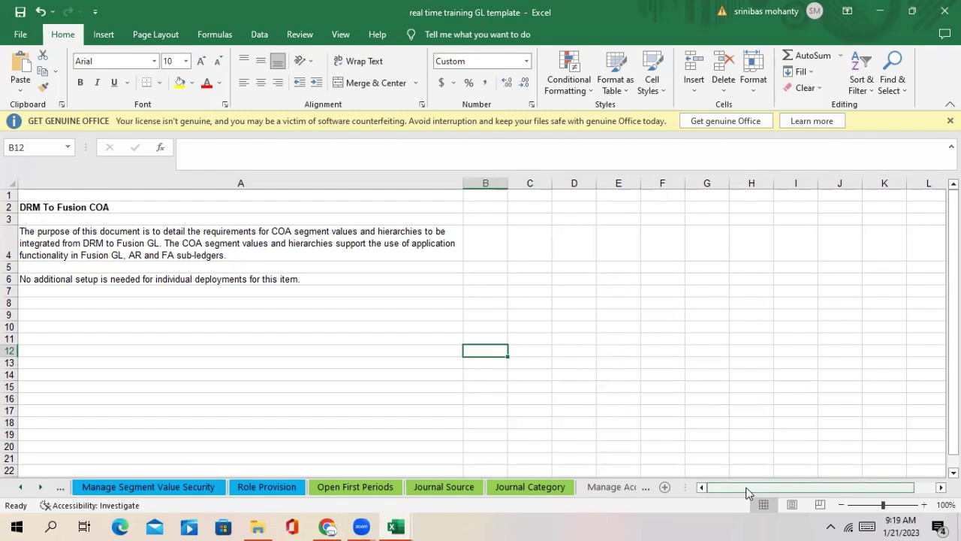
Enter 01-Jan, USD and 79 across cells A13 to C13.
left_click(157, 363)
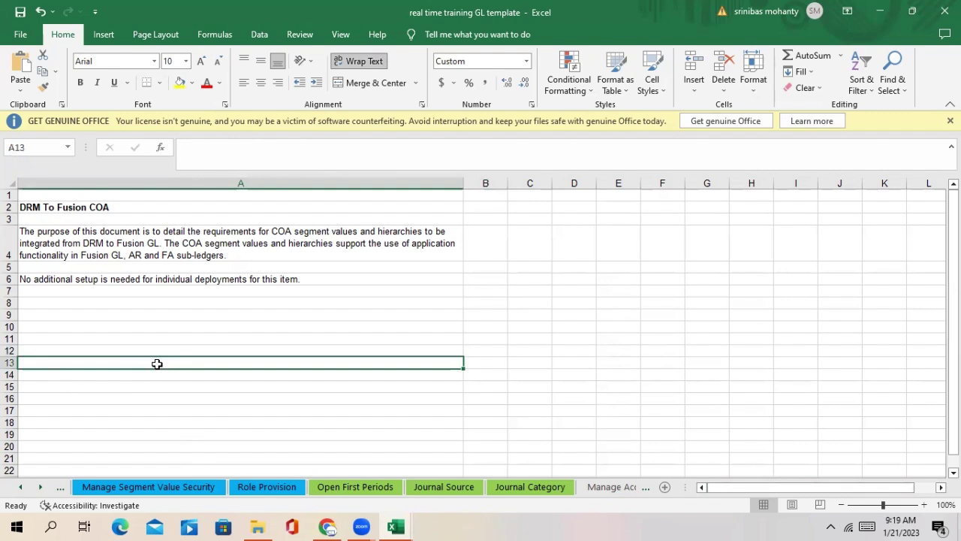
type("01")
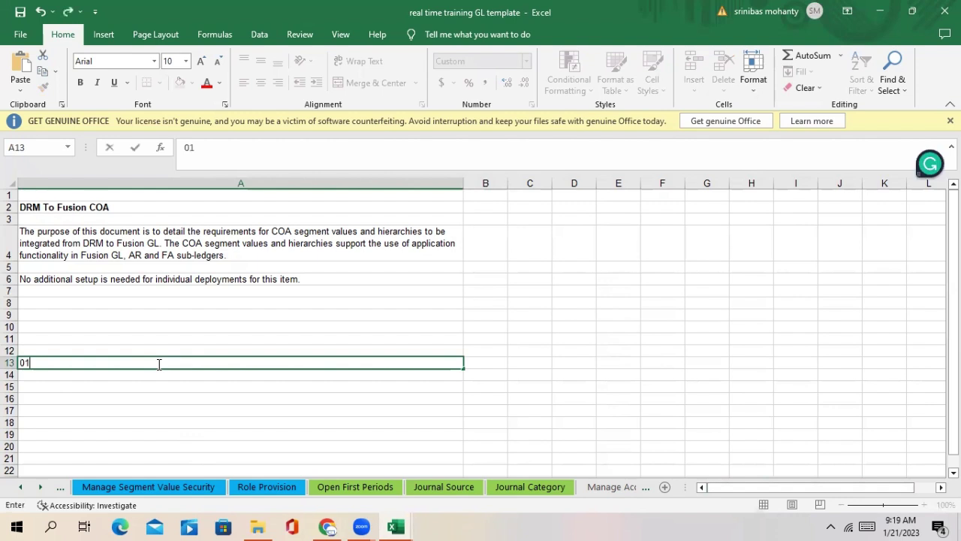
type("-Jan")
key("Tab")
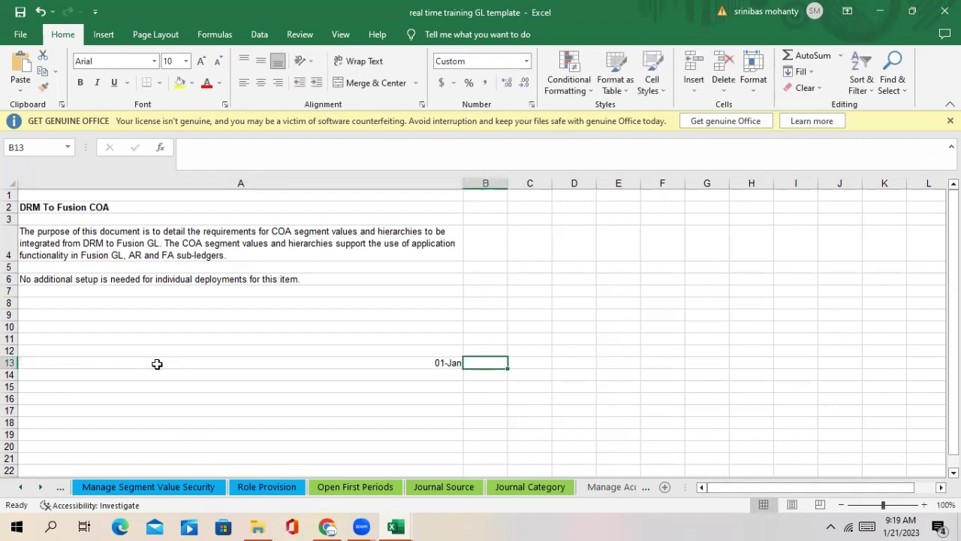
type("USD")
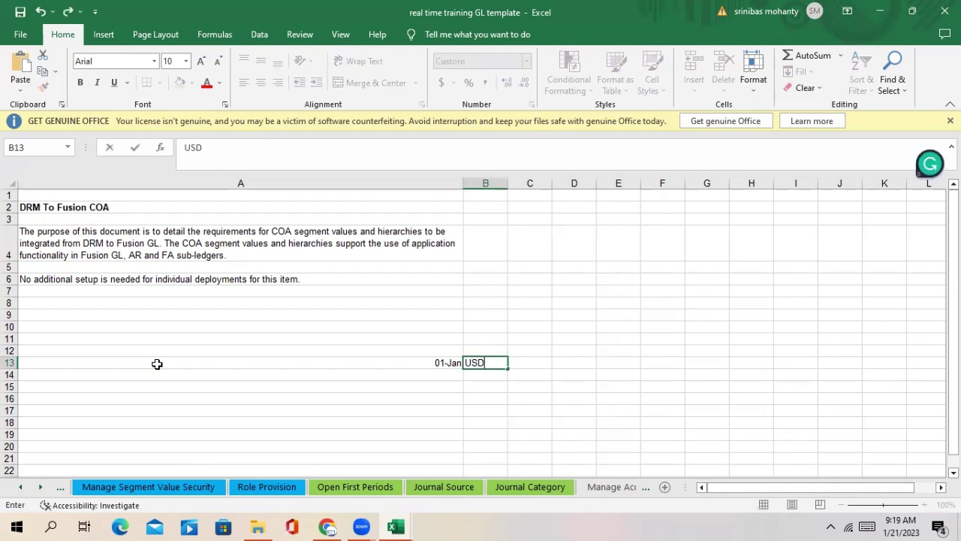
key("Tab")
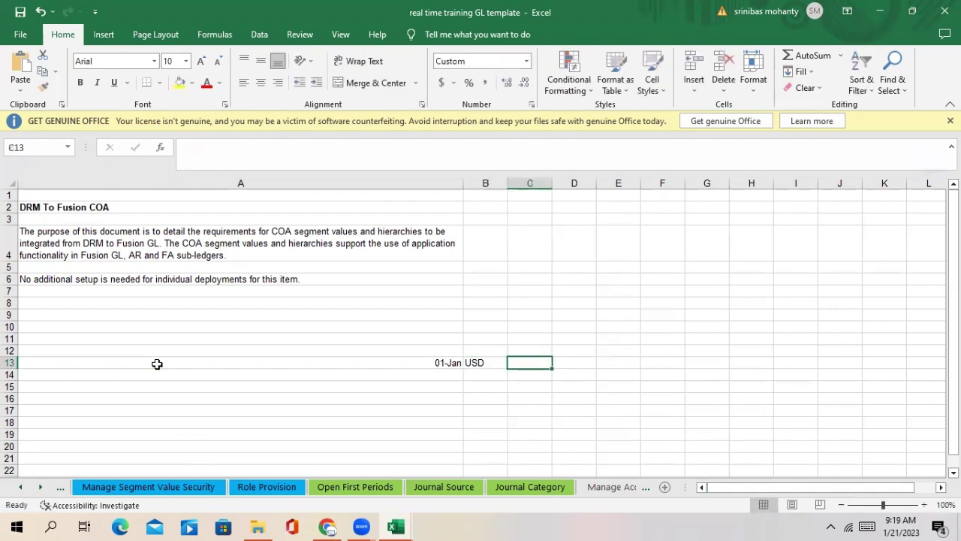
type("79")
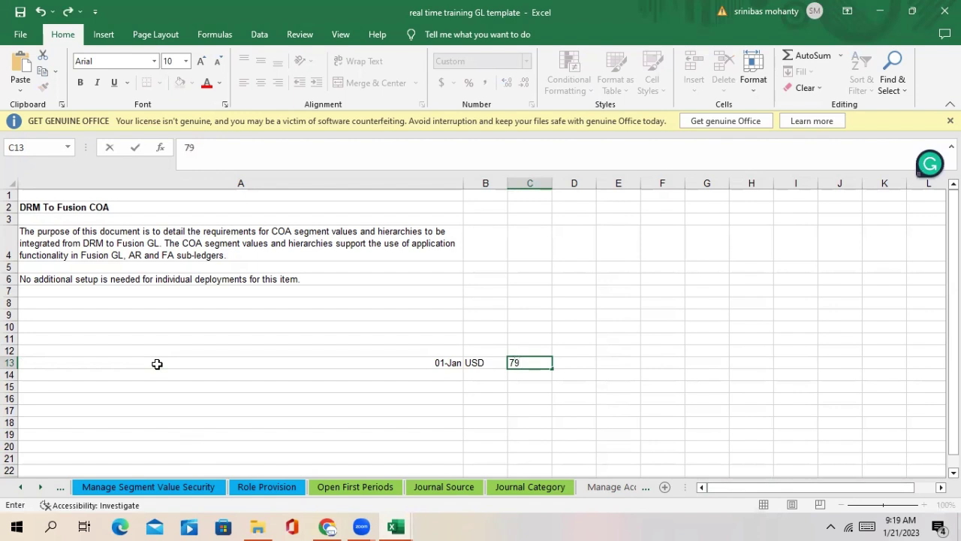
left_click(480, 431)
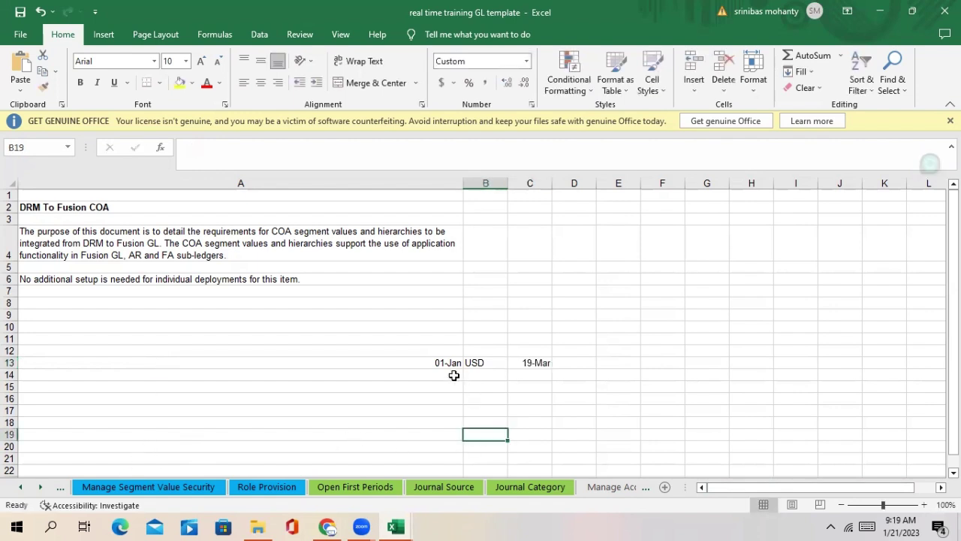
Add 31-jan in A14 and correct C13, which showed 19-Mar, to EXC-79.
left_click(448, 375)
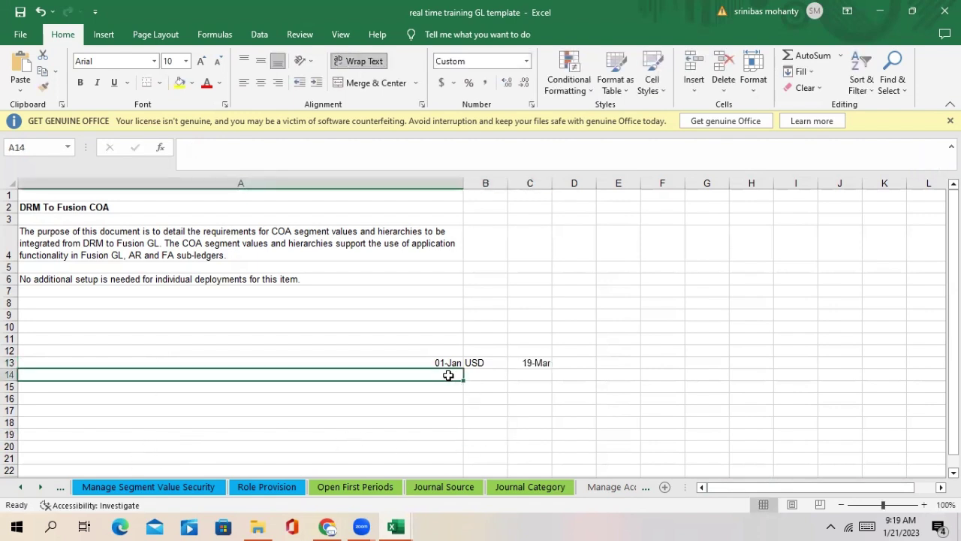
type("31")
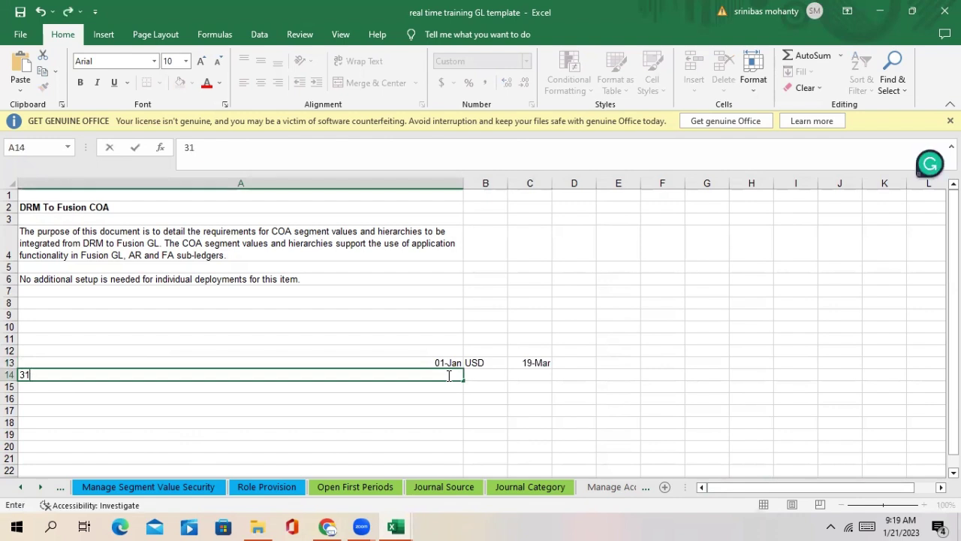
type("-jan")
key("Tab")
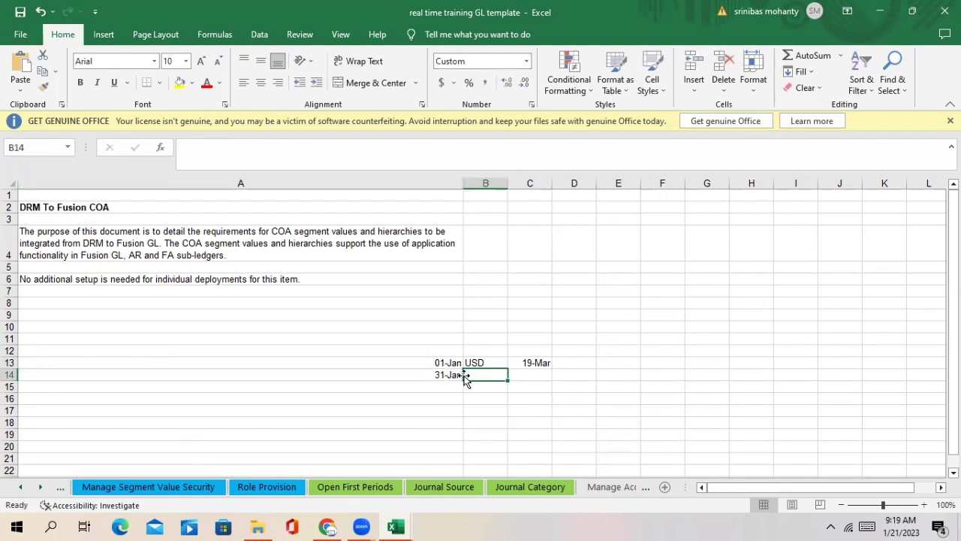
left_click(485, 362)
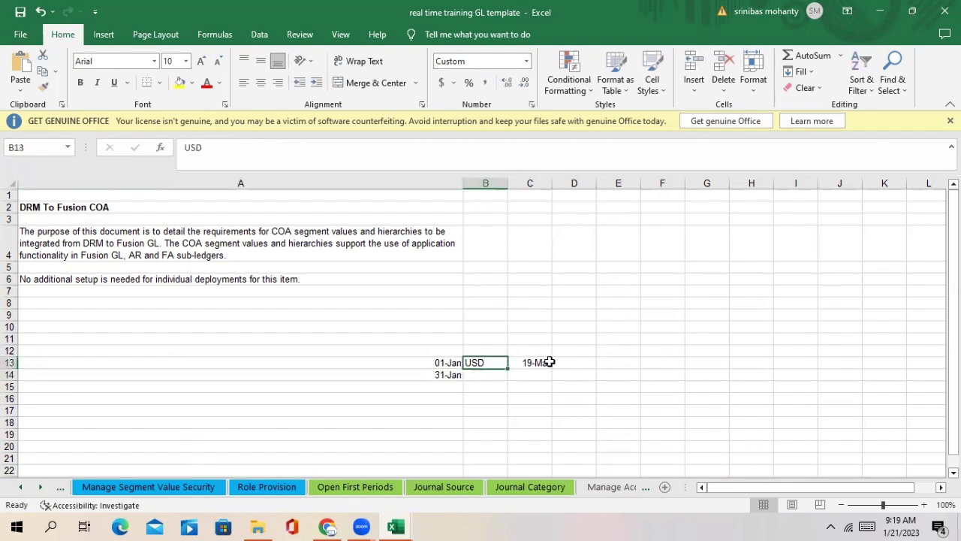
left_click(586, 360)
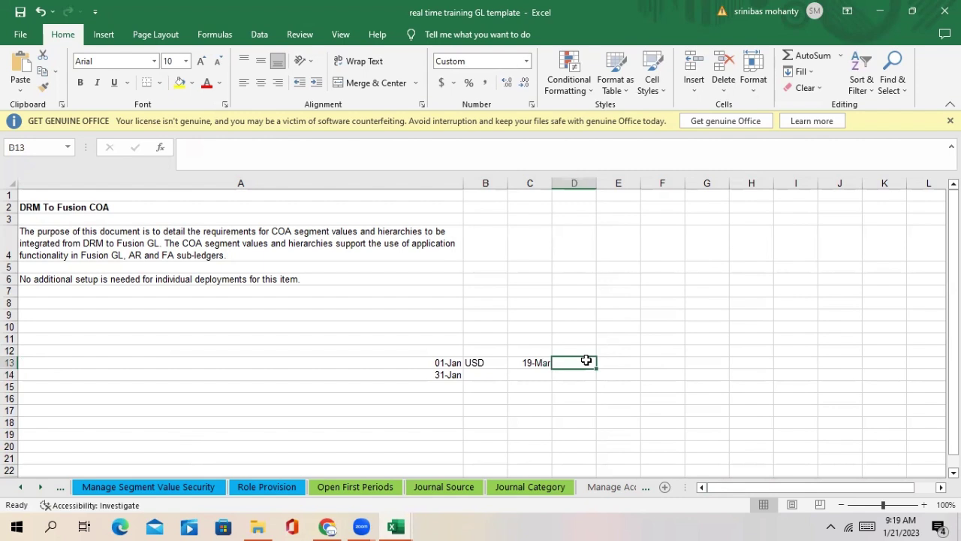
left_click(526, 362)
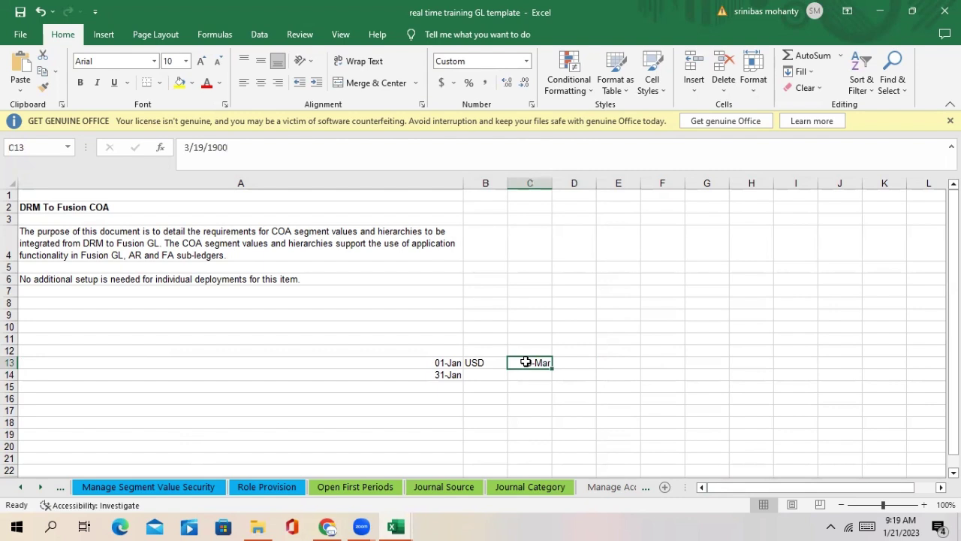
type("EXC")
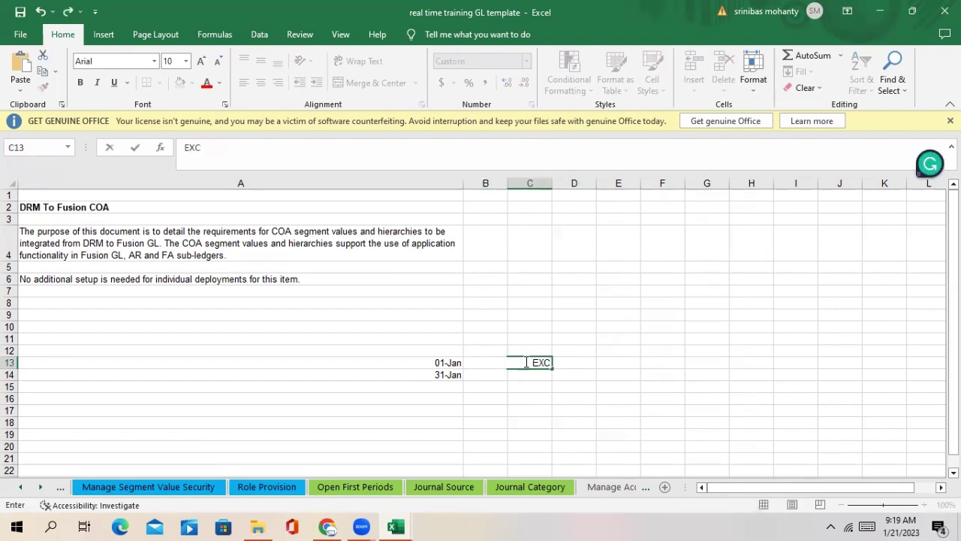
type("-79")
left_click(521, 418)
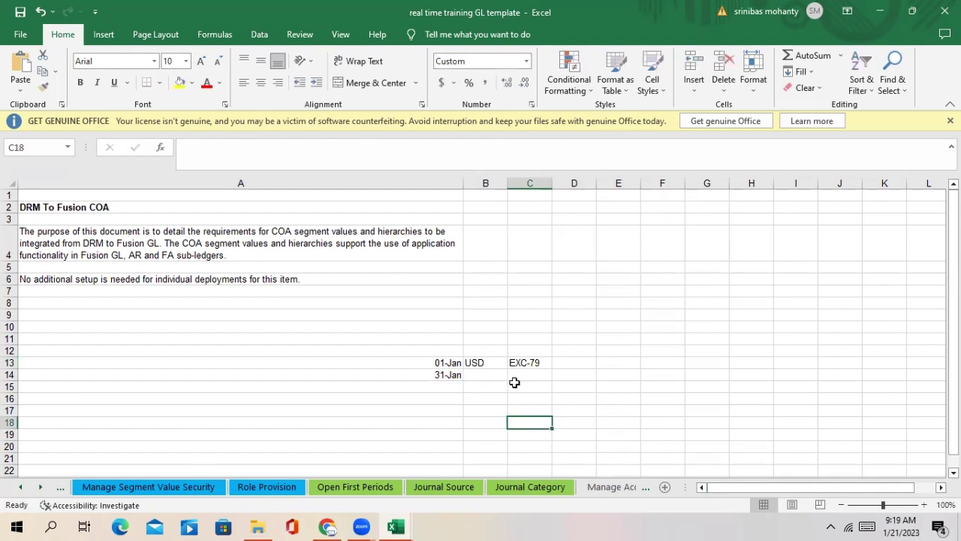
Enter 80 in C14 and edit it to EXC 80, fixing the 20-Mar date conversion.
left_click(521, 373)
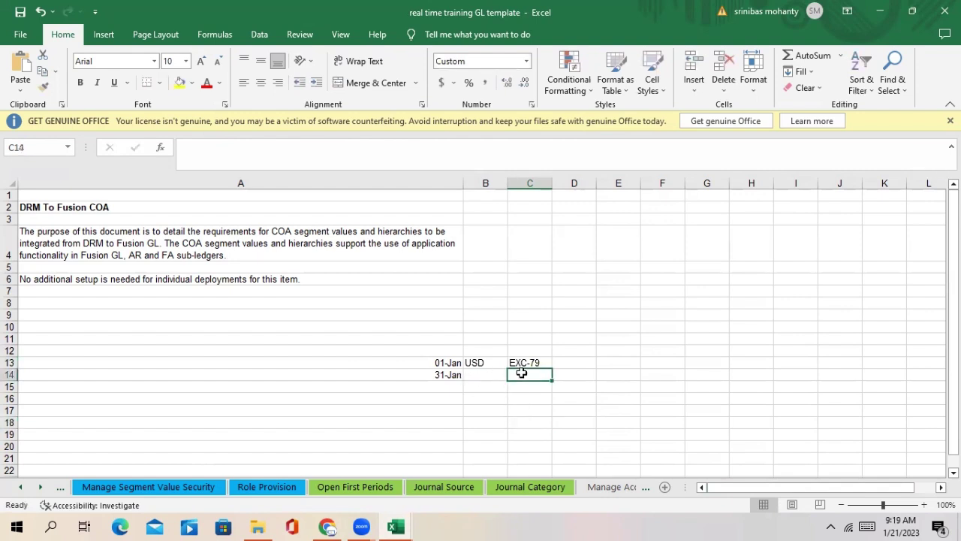
type("80")
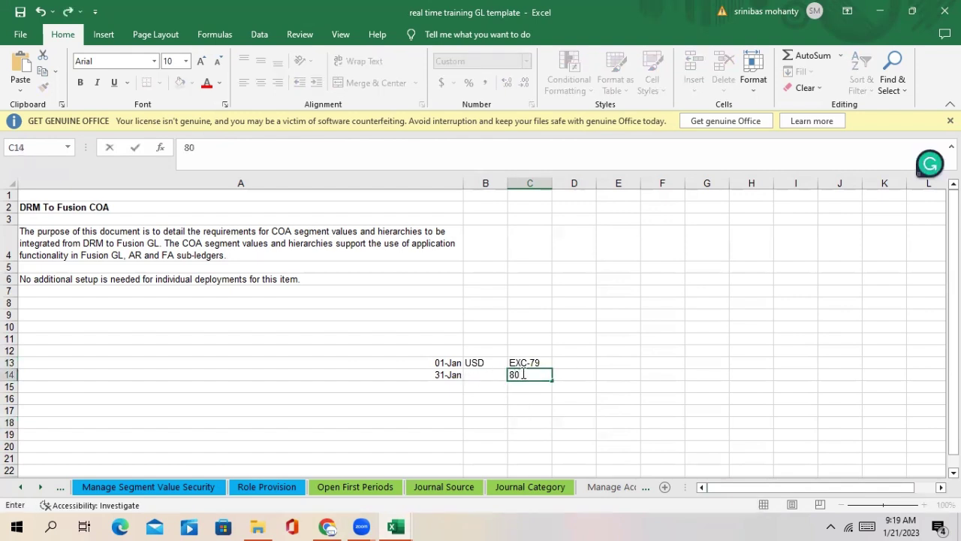
left_click(576, 377)
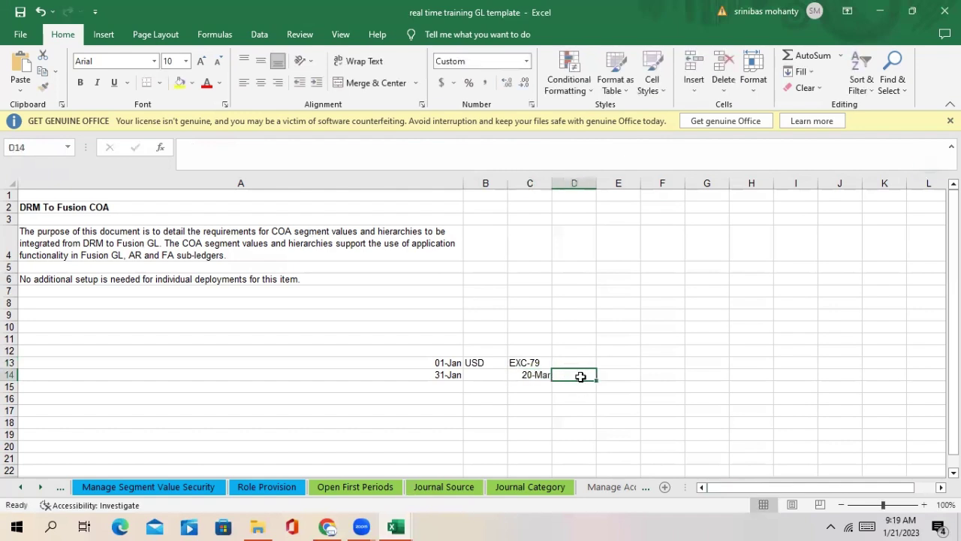
left_click(532, 375)
type("80")
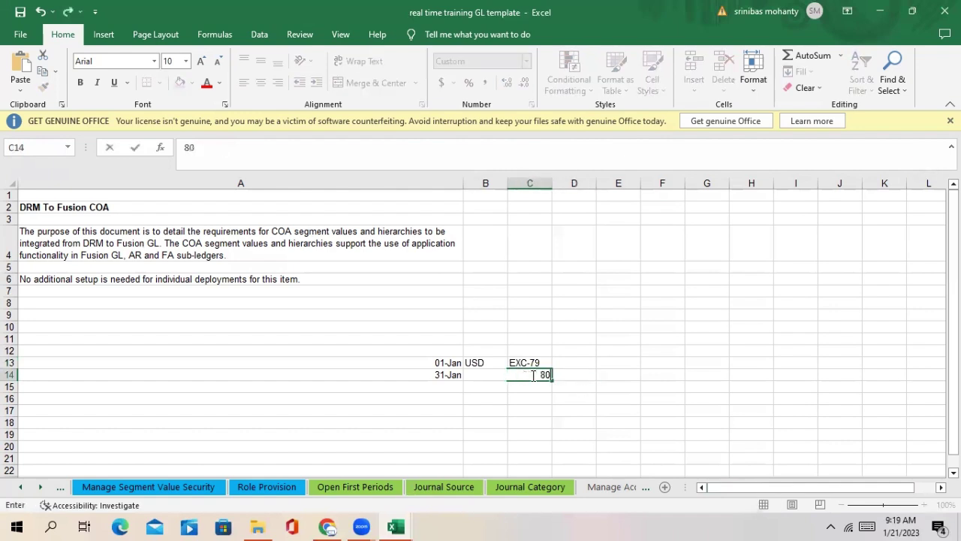
key("Tab")
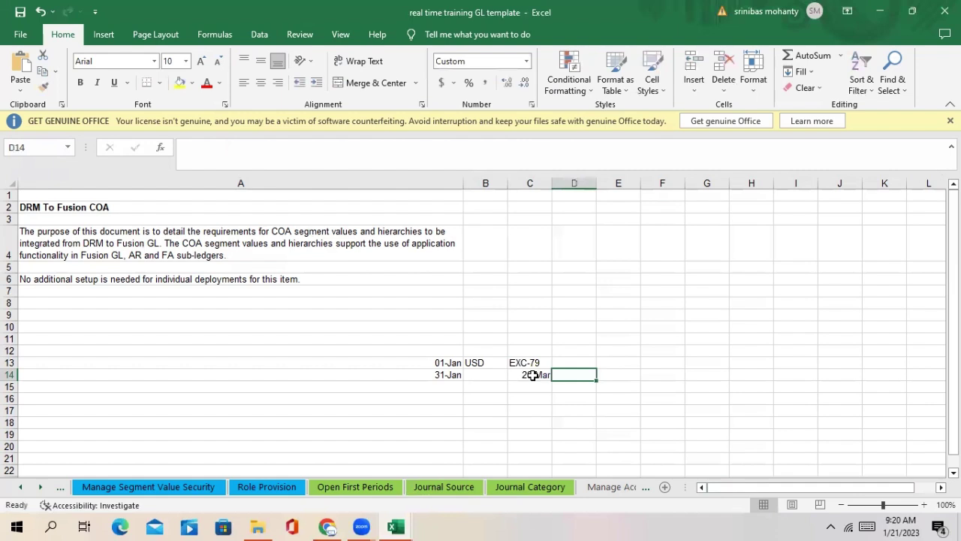
left_click(532, 375)
double_click(537, 379)
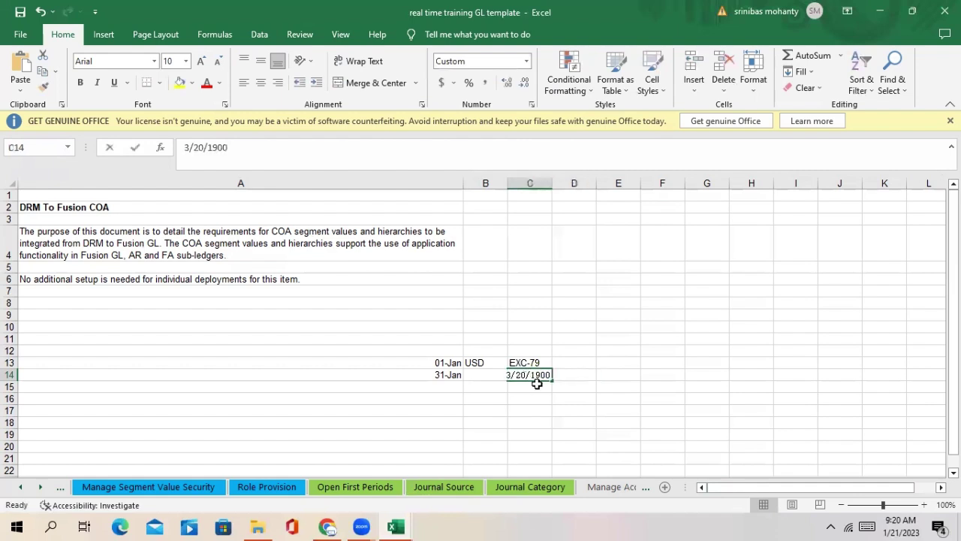
type("80")
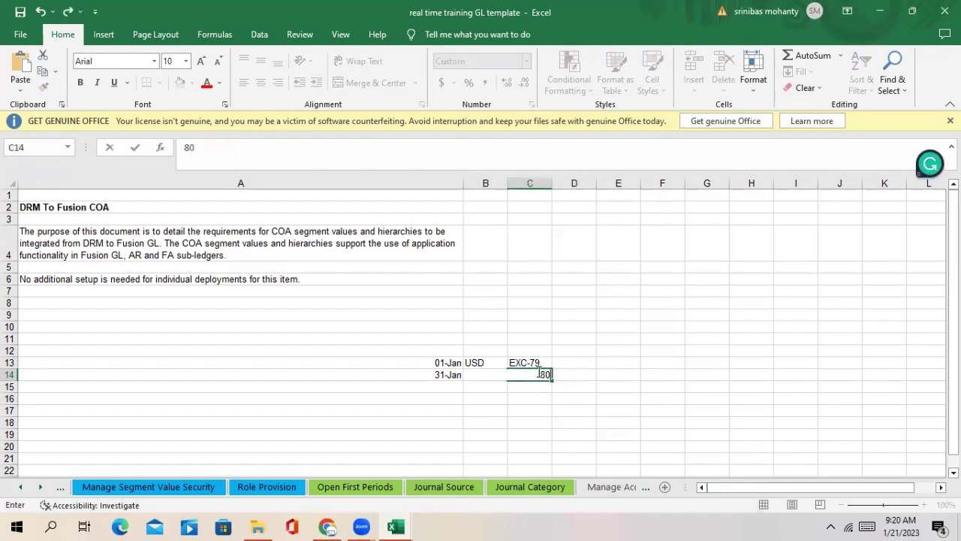
left_click(535, 379)
type("EXC")
left_click(576, 374)
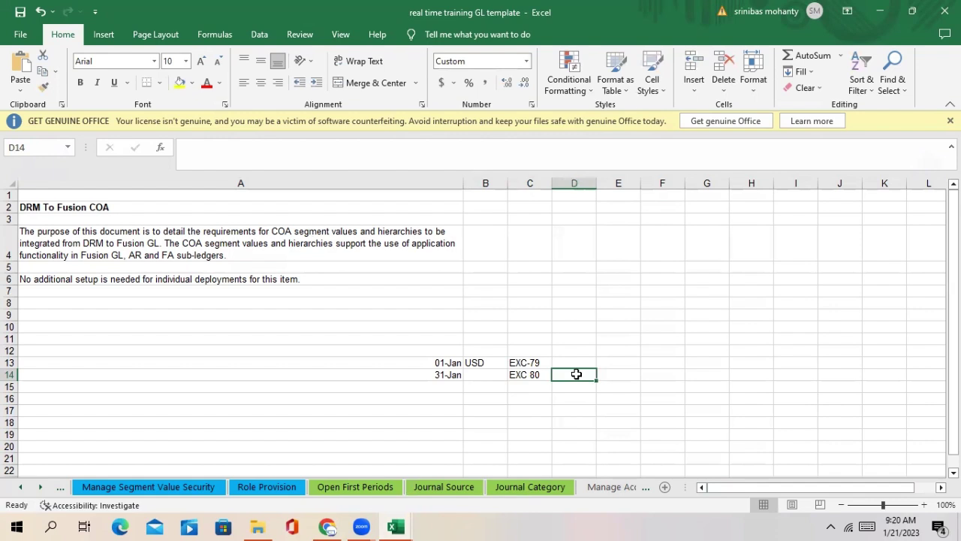
Enter 78 in D14 and prefix it to read EXC 78.
type("78")
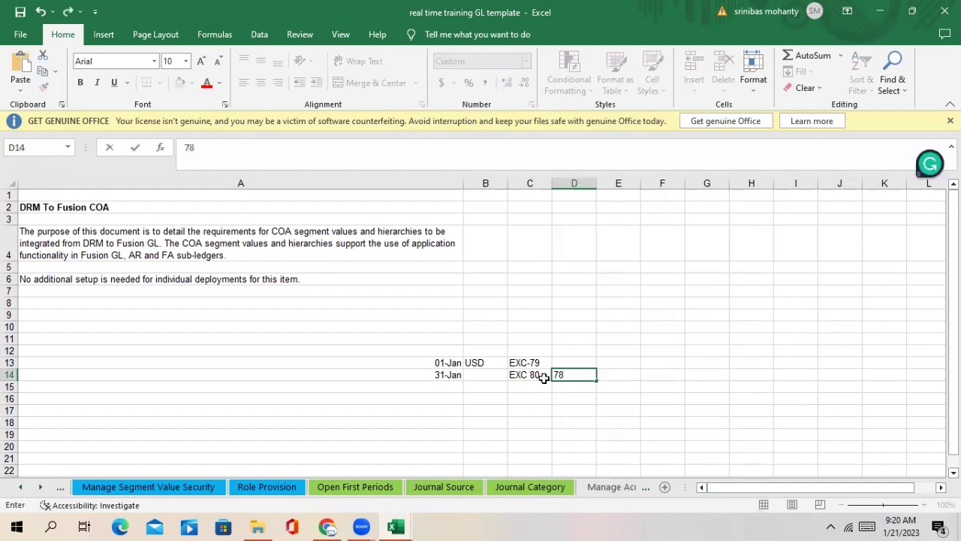
left_click(556, 374)
type("EXC")
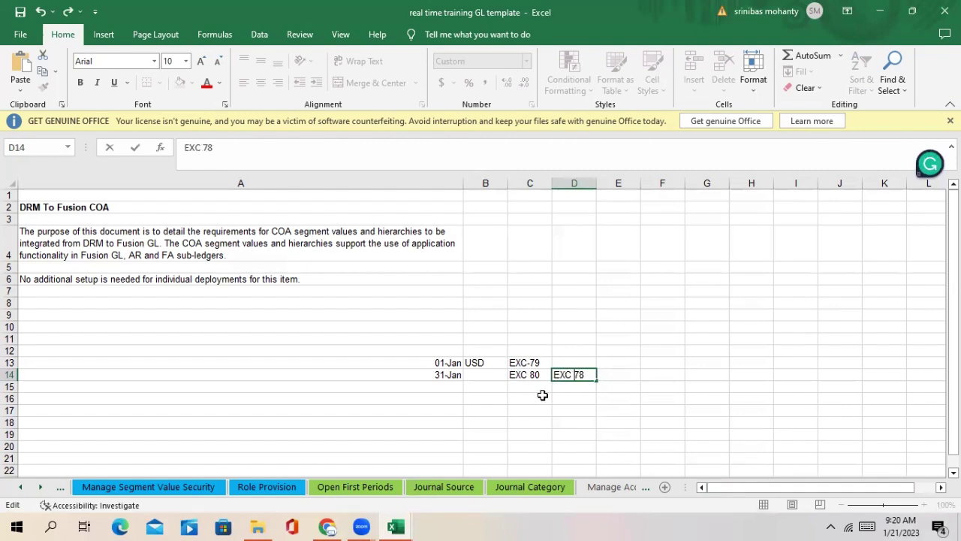
left_click(542, 399)
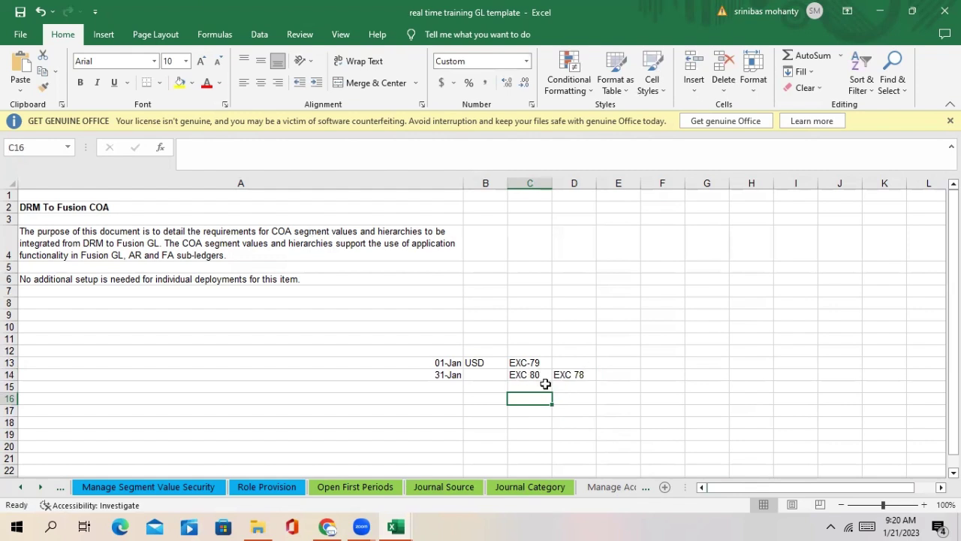
left_click(535, 375)
left_click(580, 375)
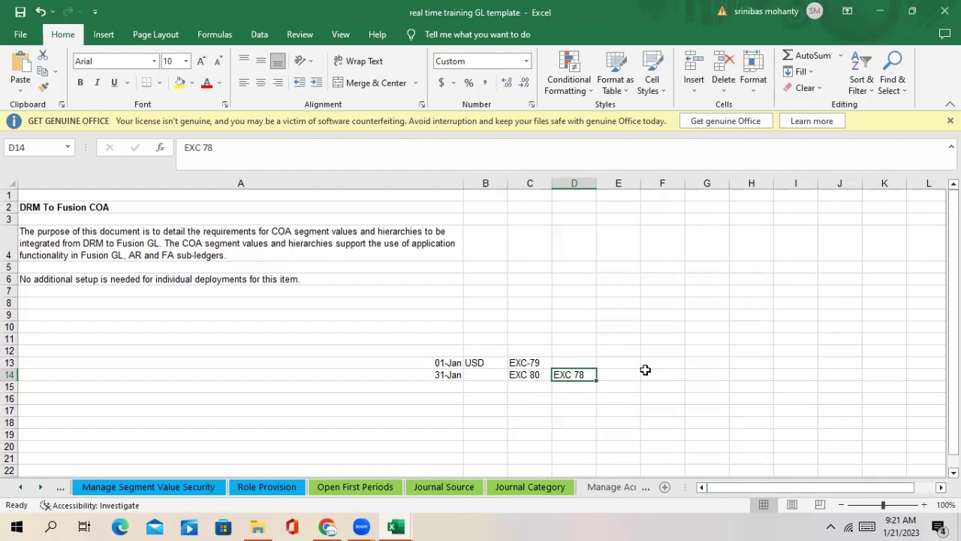
Scroll the sheet tabs and switch to the Open First Periods sheet.
left_click(20, 486)
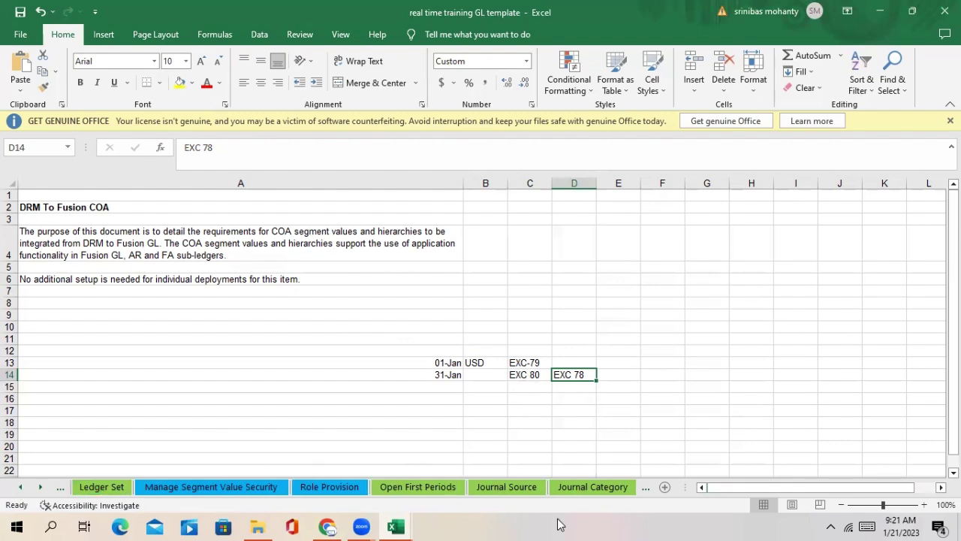
left_click(41, 487)
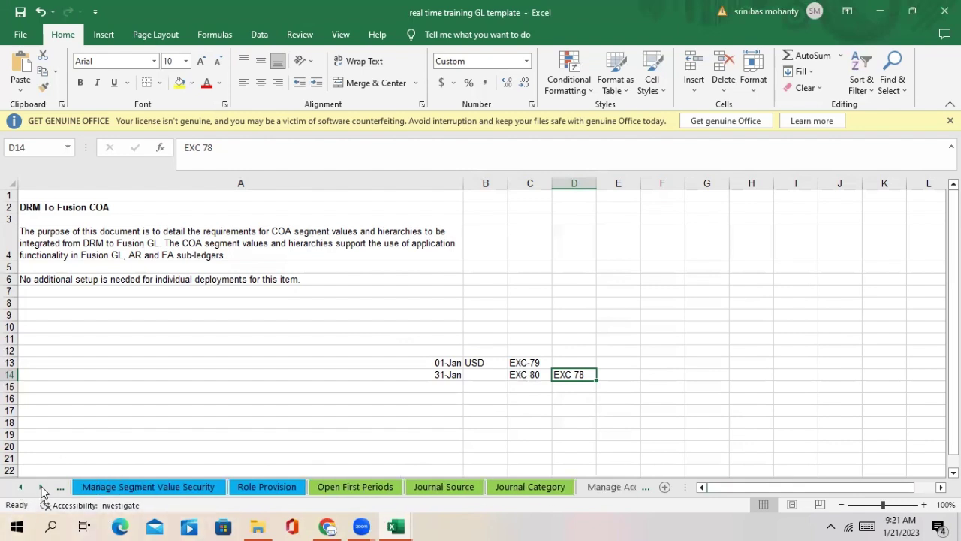
left_click(359, 487)
Scroll the sheet tab strip all the way back to the earliest sheet names.
left_click(21, 487)
left_click(21, 486)
left_click(20, 486)
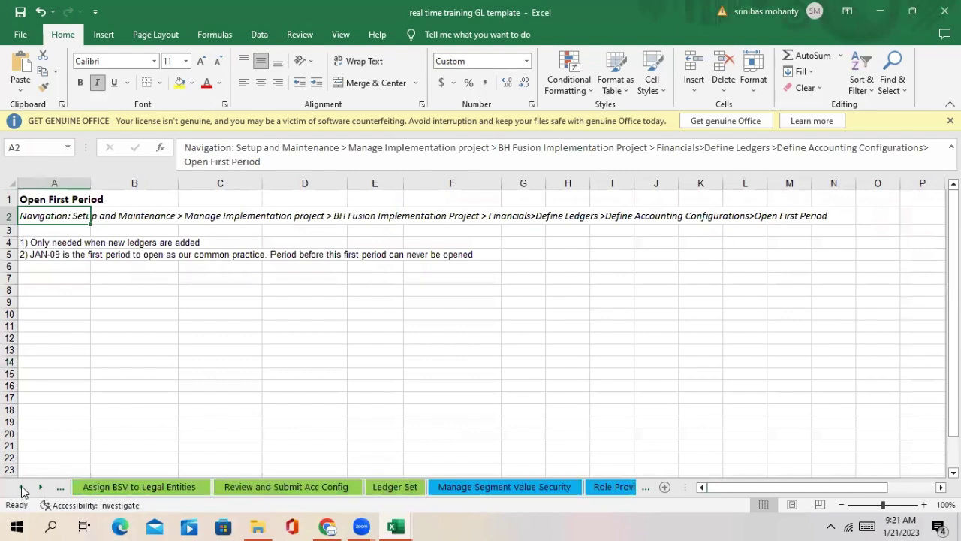
left_click(20, 486)
left_click(20, 486)
left_click(20, 487)
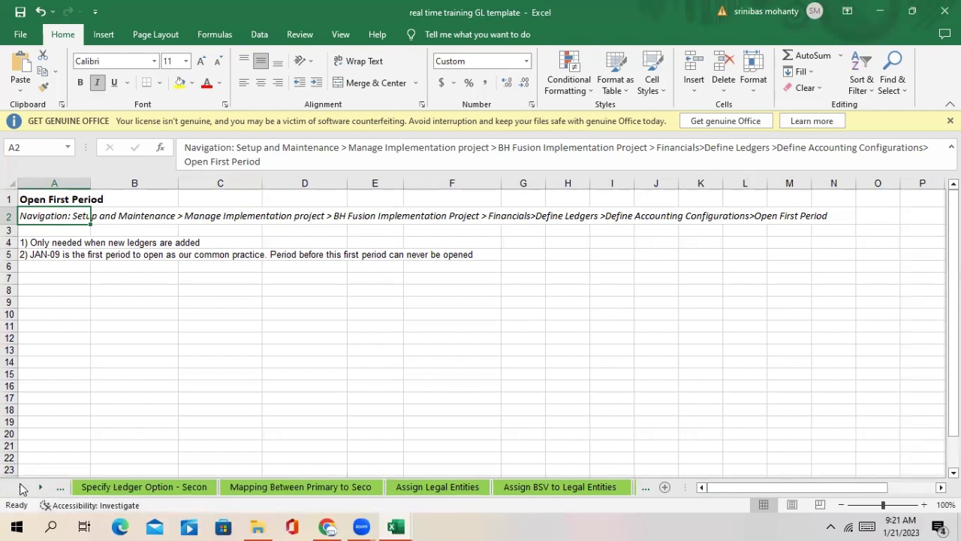
left_click(20, 487)
left_click(20, 486)
left_click(20, 486)
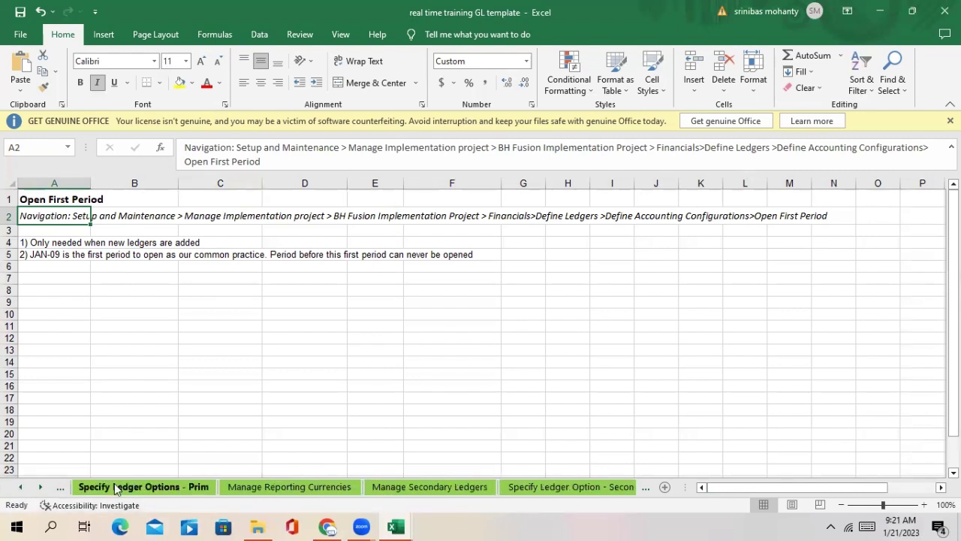
left_click(21, 487)
left_click(21, 487)
left_click(21, 488)
left_click(21, 487)
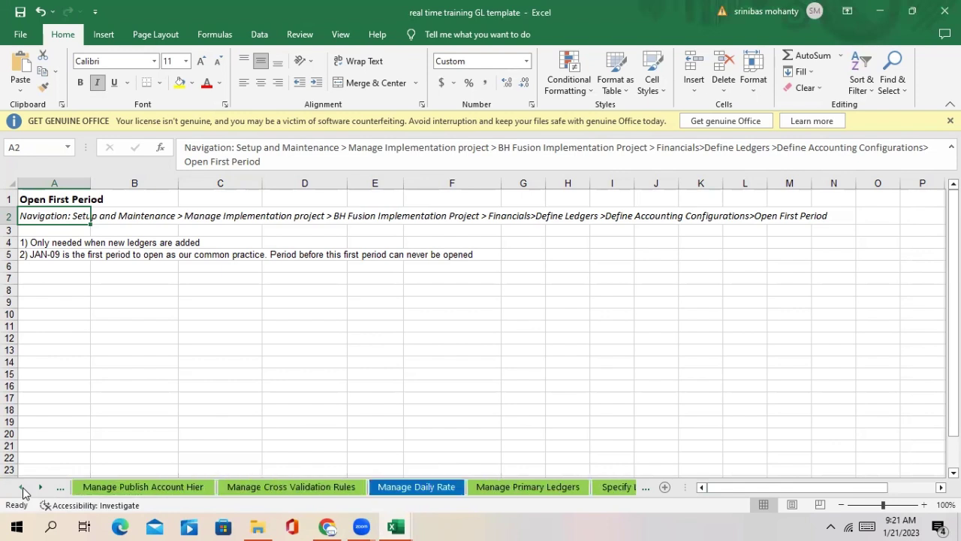
left_click(21, 487)
left_click(22, 487)
left_click(21, 488)
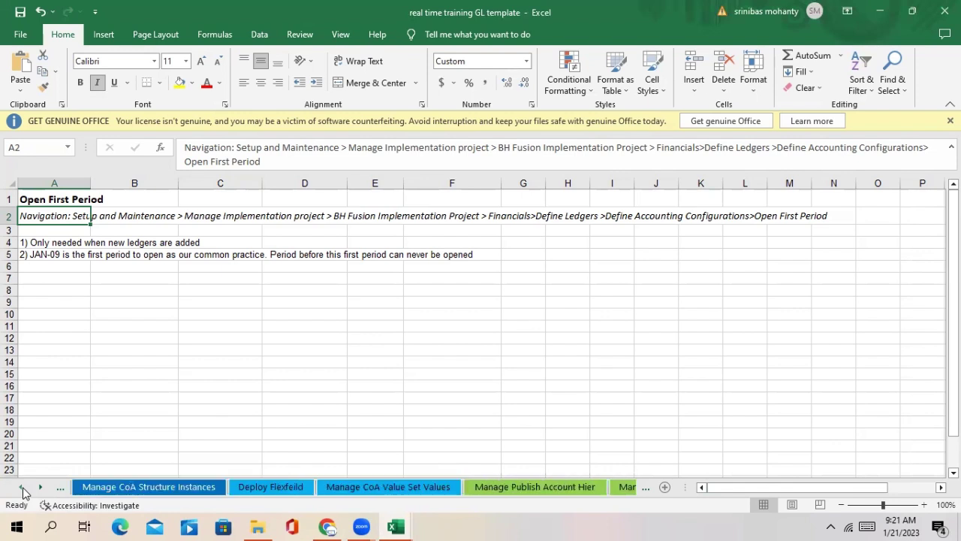
left_click(21, 487)
left_click(21, 487)
left_click(21, 487)
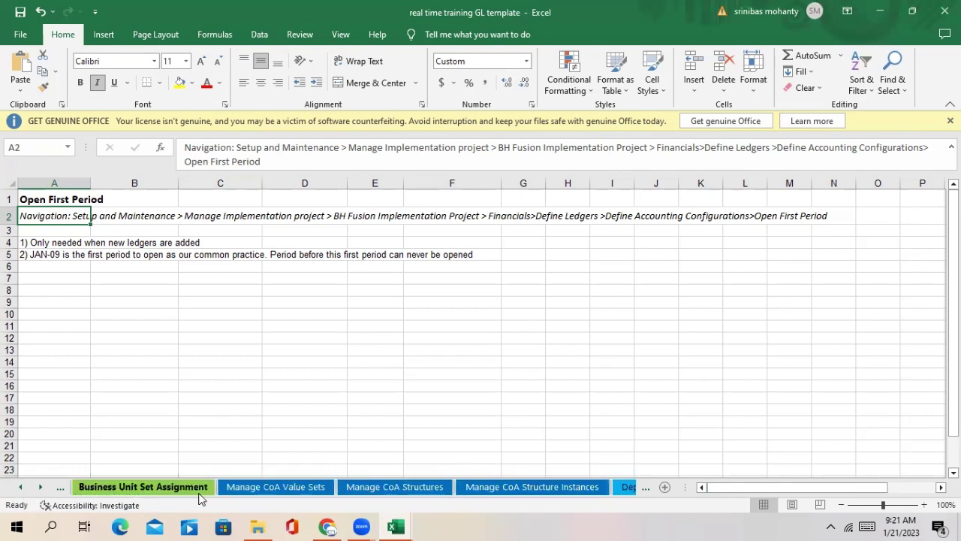
Open the Business Unit Set Assignment sheet and scroll through the tab strip.
left_click(157, 487)
scroll(369, 435, "down", 3)
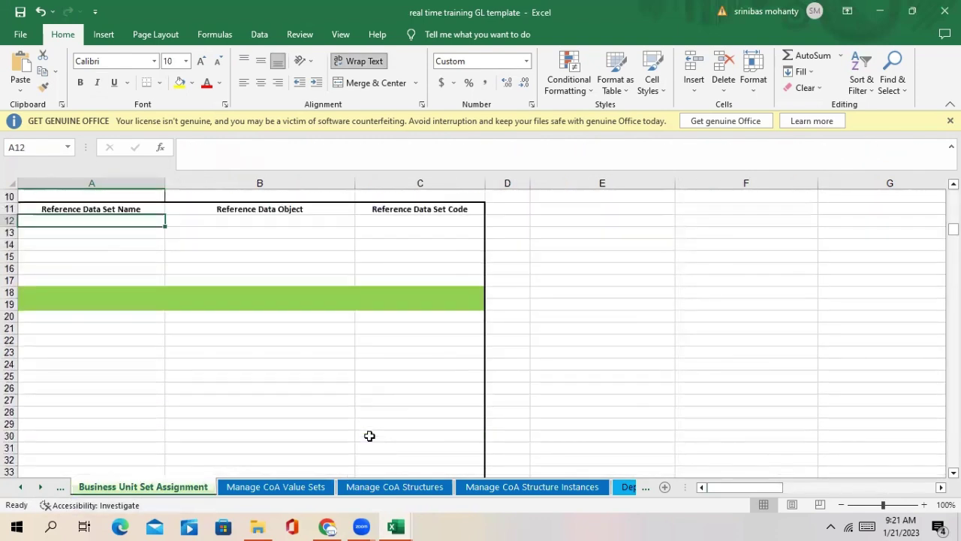
scroll(368, 435, "up", 3)
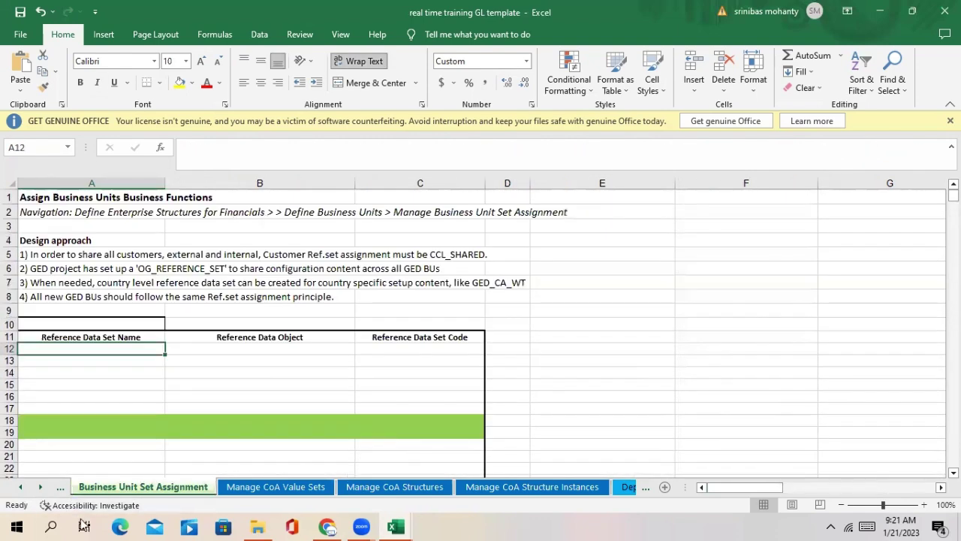
left_click(39, 487)
left_click(40, 487)
left_click(40, 487)
left_click(20, 488)
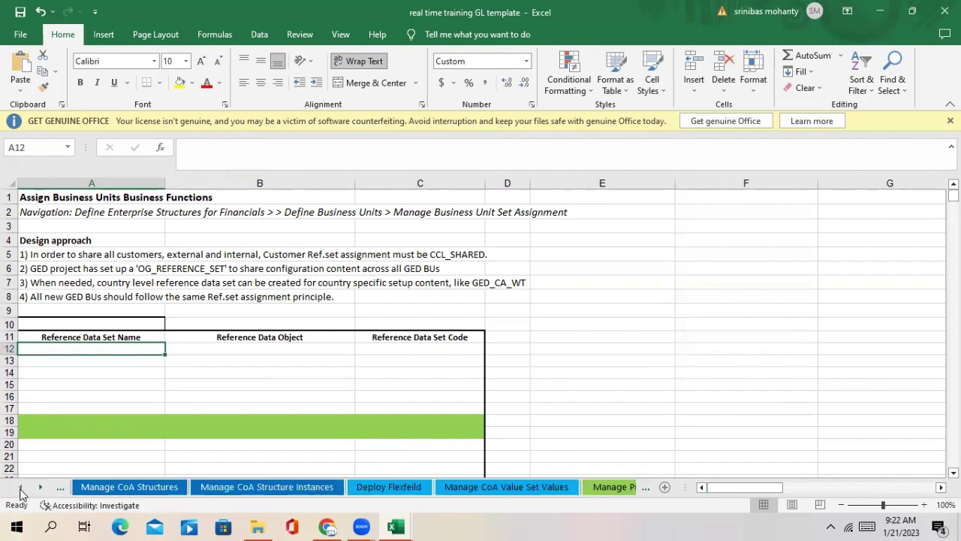
left_click(20, 488)
left_click(20, 488)
left_click(20, 487)
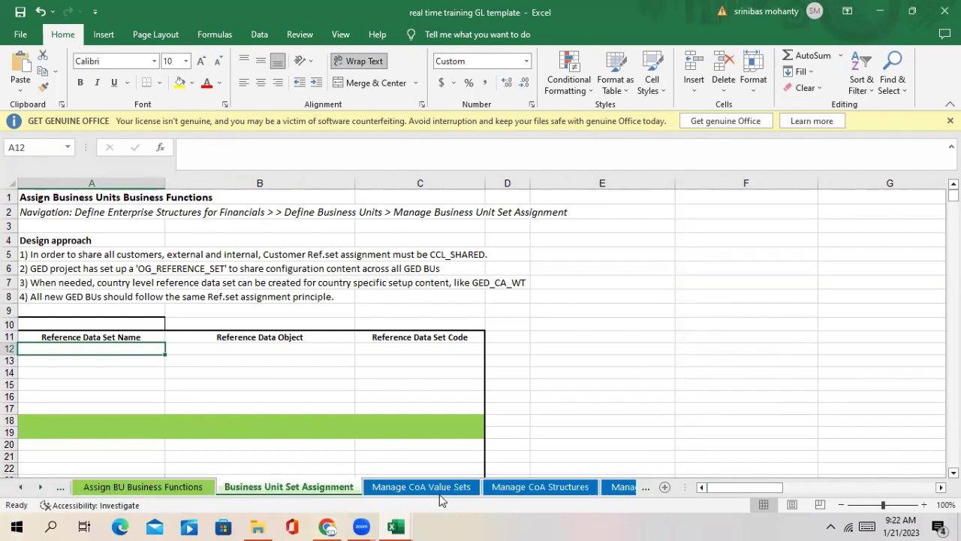
scroll(476, 453, "down", 2)
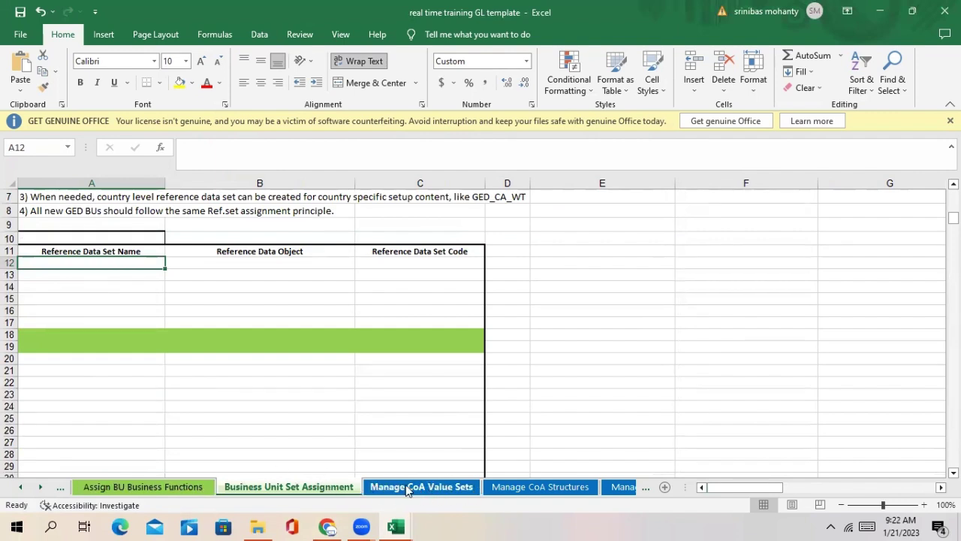
Step through Manage CoA Value Sets, Structures, Structure Instances and Deploy Flexfeild to Value Set Values.
left_click(450, 492)
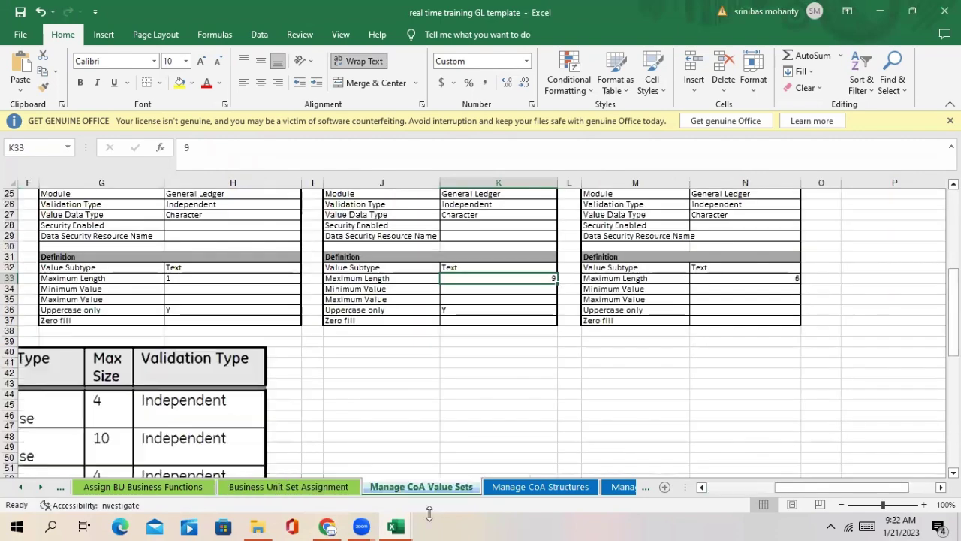
left_click(538, 488)
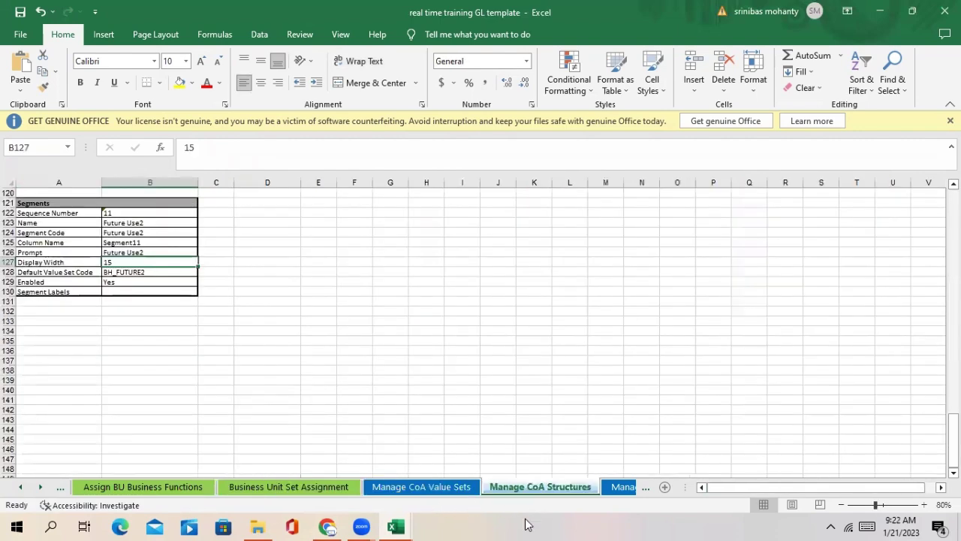
left_click(621, 487)
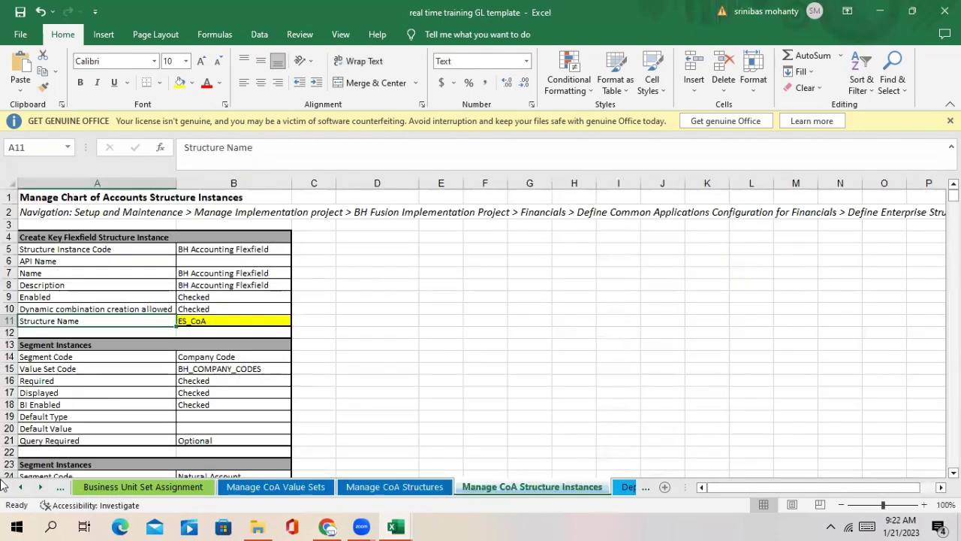
left_click(42, 490)
scroll(229, 340, "down", 2)
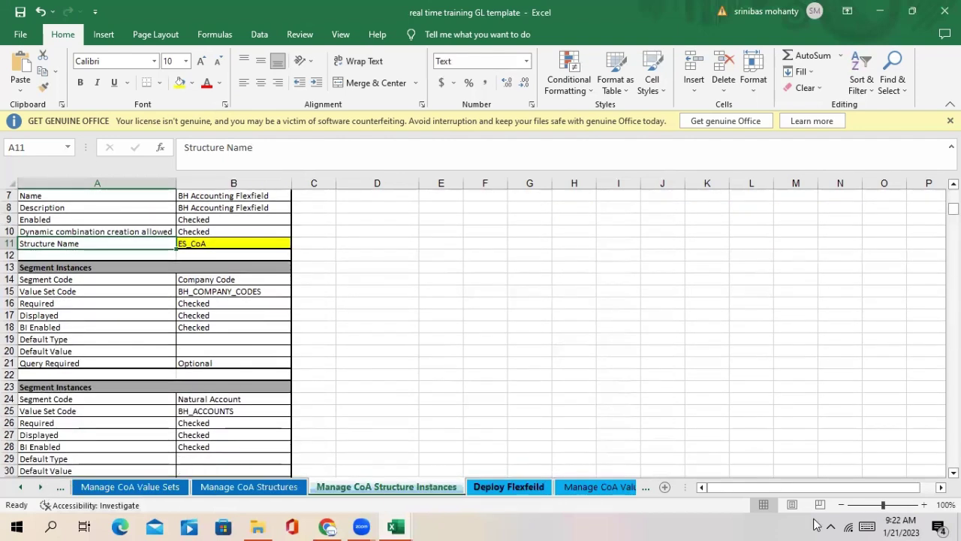
left_click(515, 489)
left_click(593, 490)
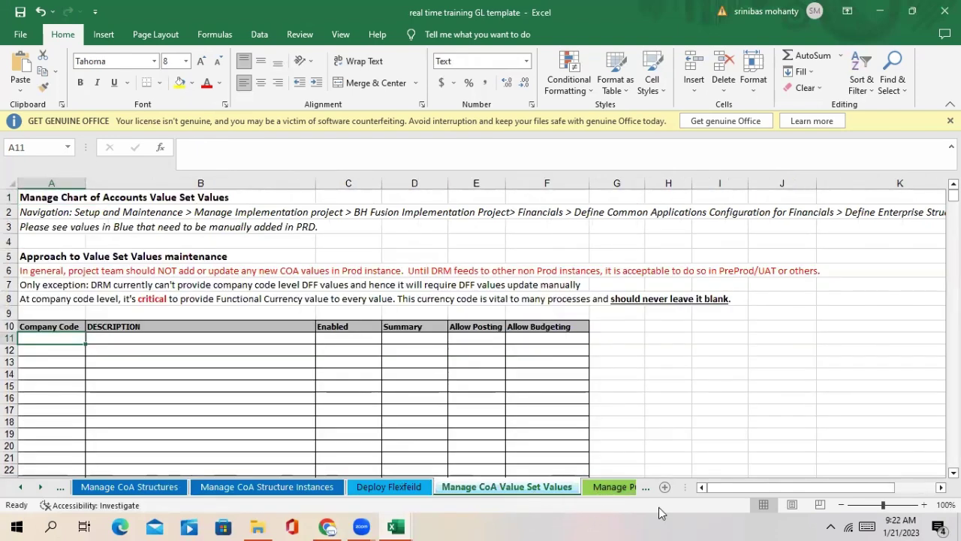
Review the Manage Publish Account Hier notes, selecting cells D25, H27 and D26.
left_click(608, 488)
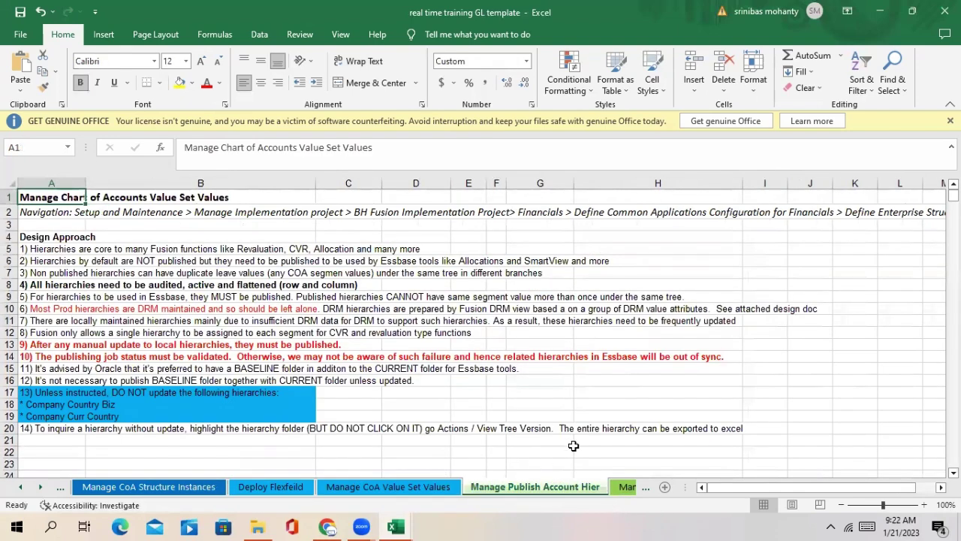
scroll(573, 446, "down", 3)
scroll(573, 446, "up", 2)
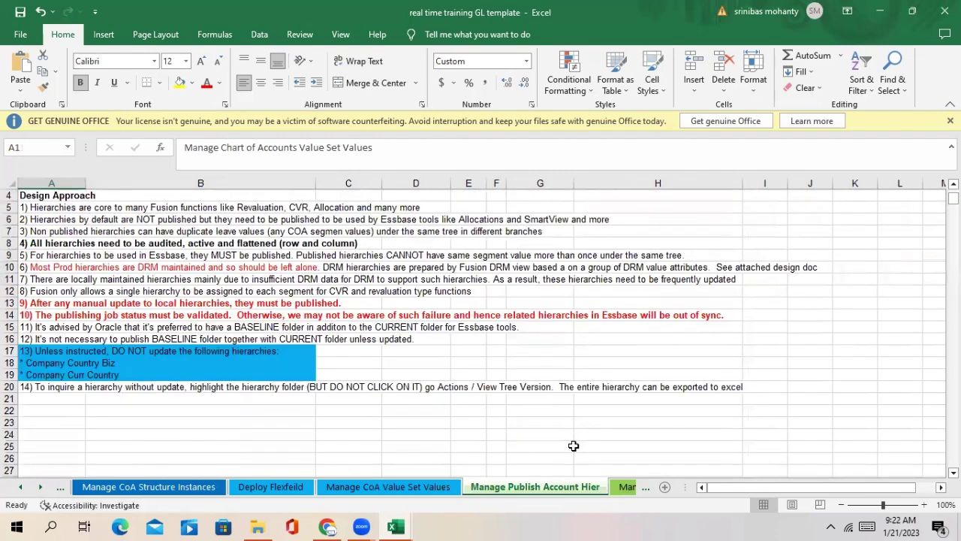
scroll(572, 446, "down", 1)
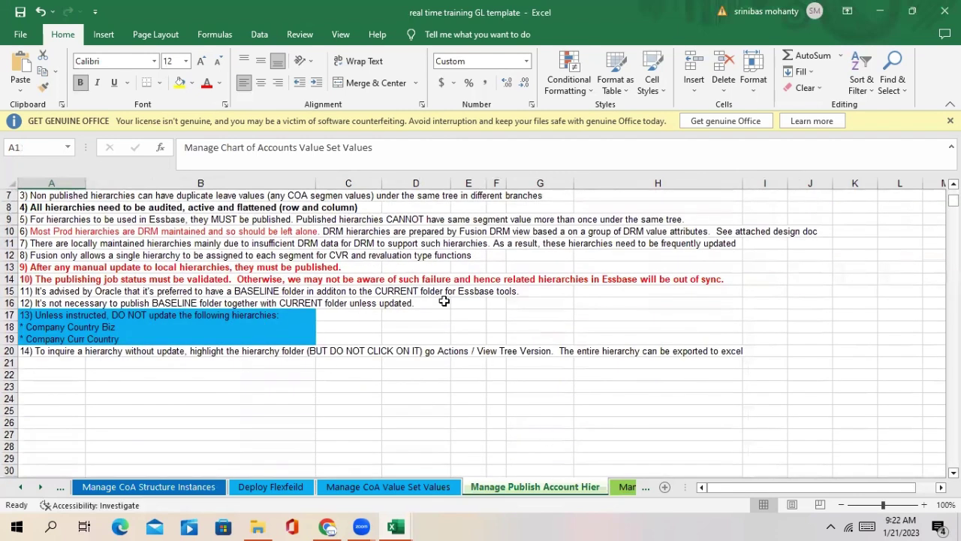
left_click(387, 407)
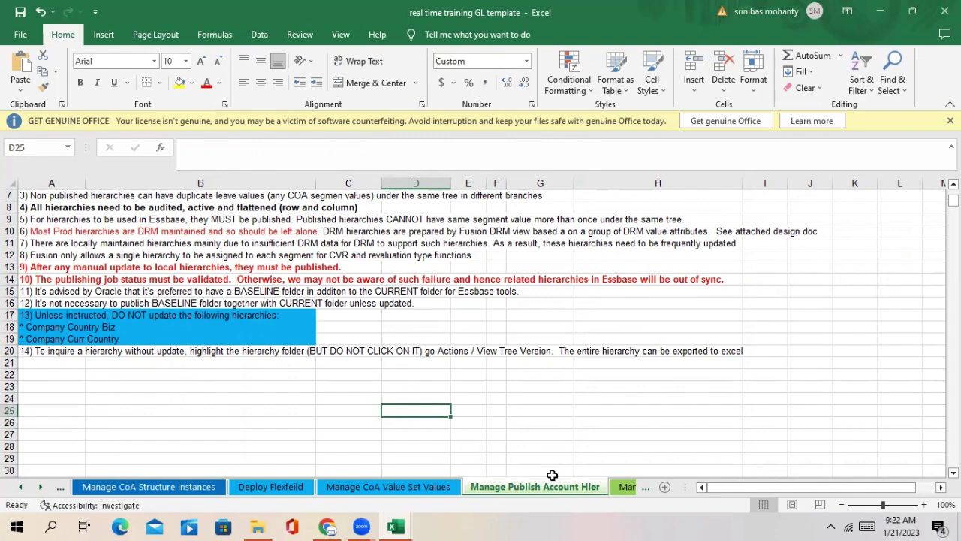
left_click(576, 433)
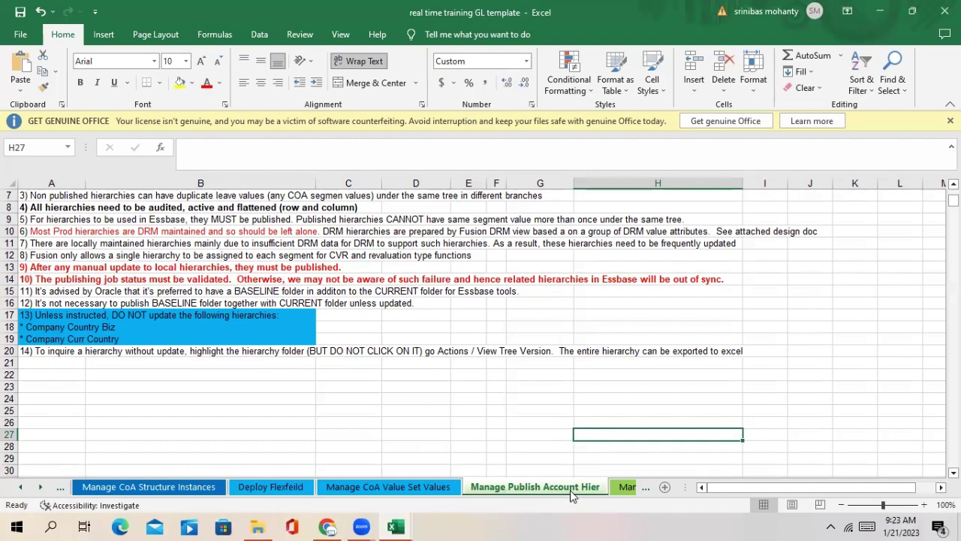
left_click(382, 421)
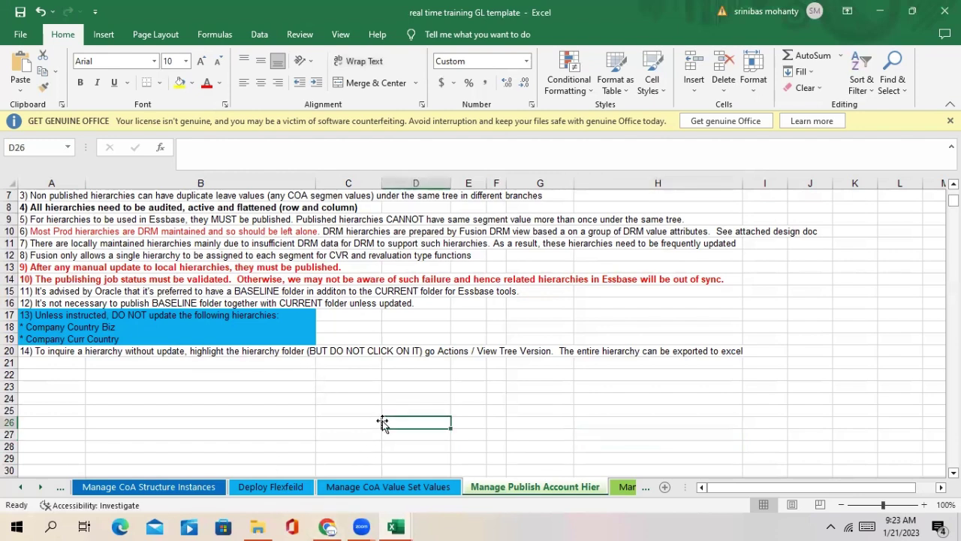
left_click(41, 487)
left_click(41, 486)
Switch to the Manage Cross Validation Rules tab and scroll down and back up its notes.
left_click(449, 492)
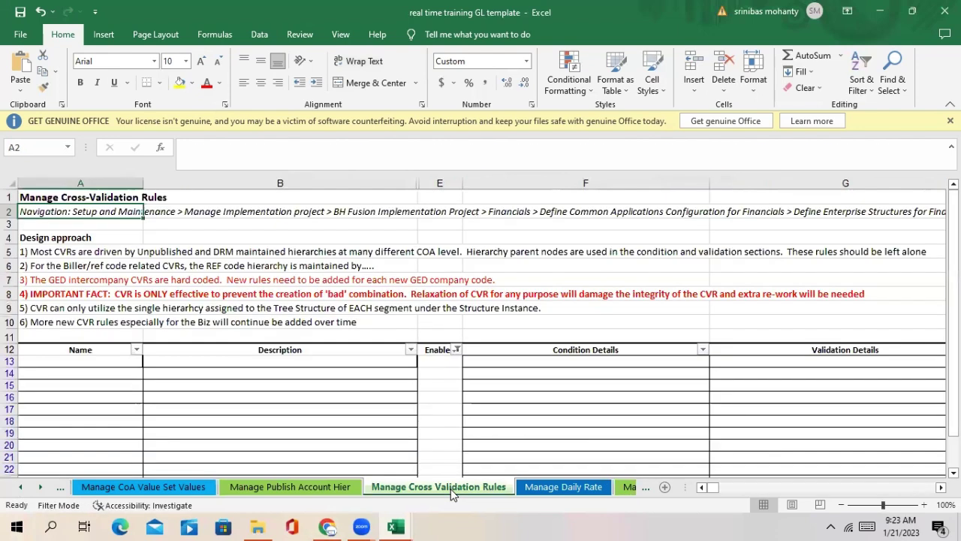
scroll(375, 405, "down", 5)
scroll(376, 405, "up", 5)
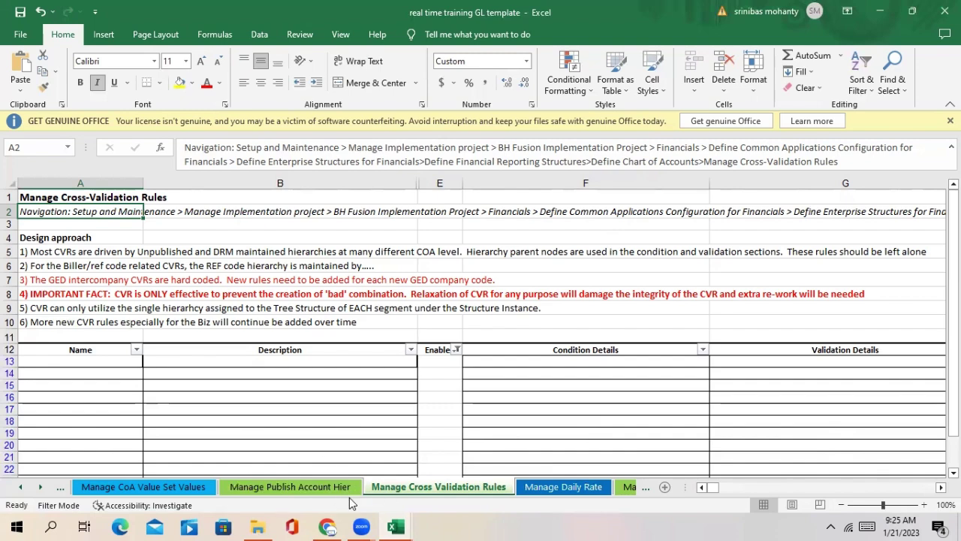
left_click(317, 488)
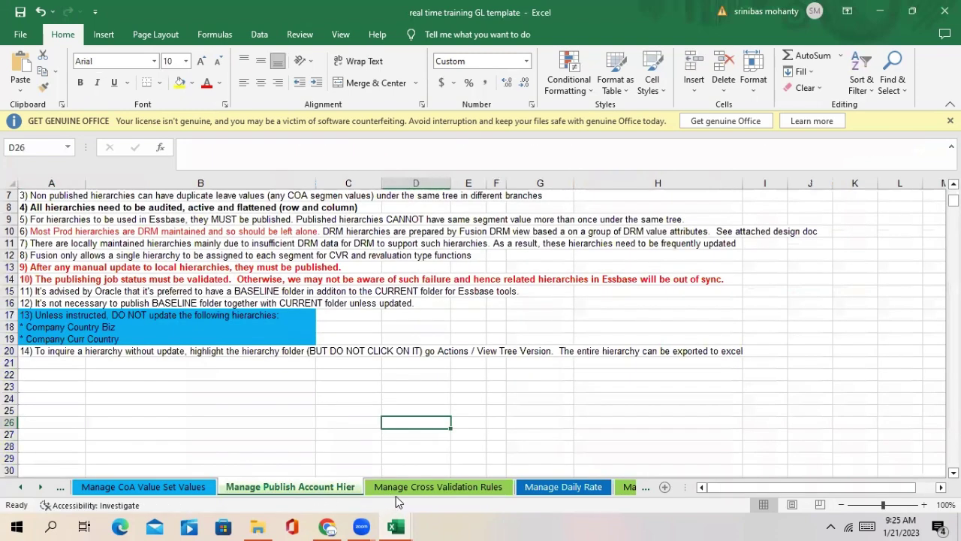
left_click(396, 488)
left_click(327, 488)
left_click(460, 487)
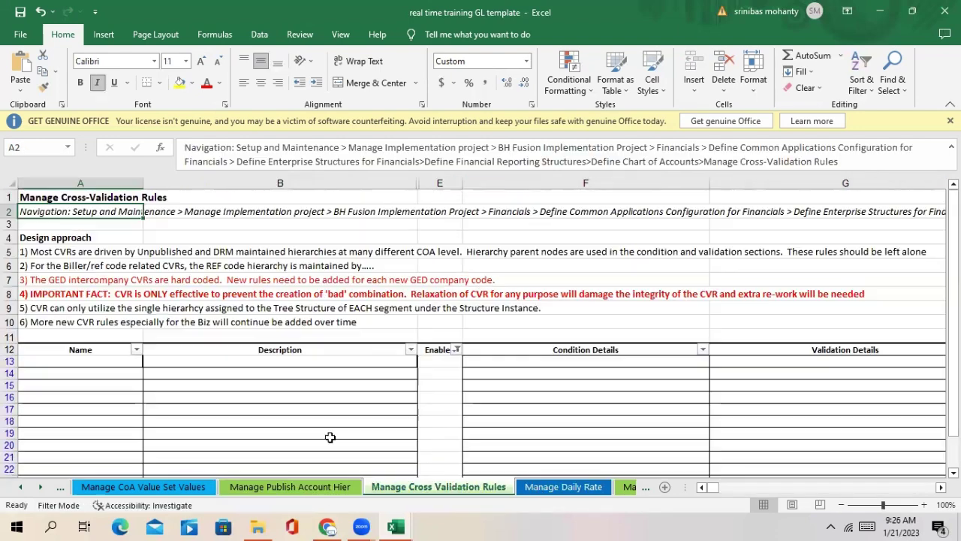
scroll(425, 413, "down", 5)
scroll(425, 413, "up", 5)
scroll(425, 413, "down", 3)
scroll(358, 338, "up", 1)
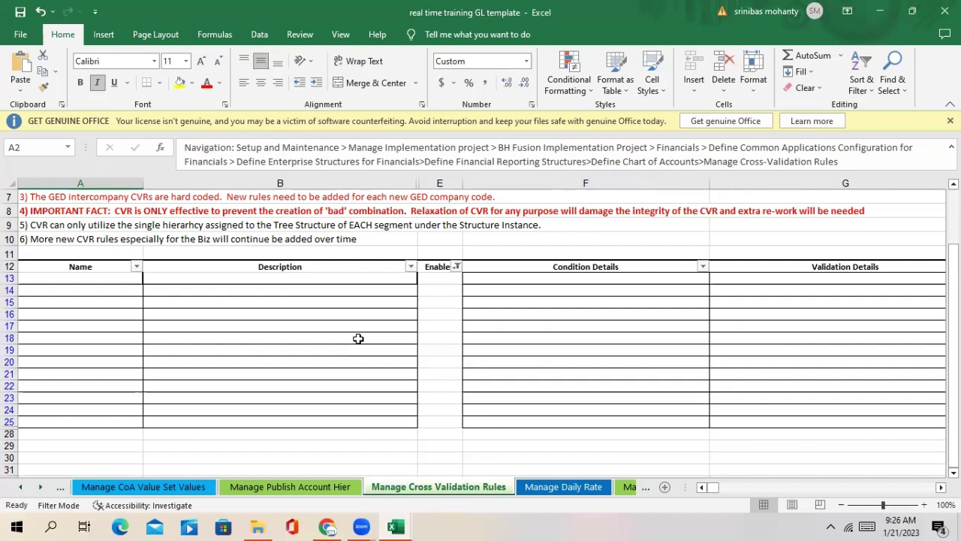
scroll(358, 339, "up", 1)
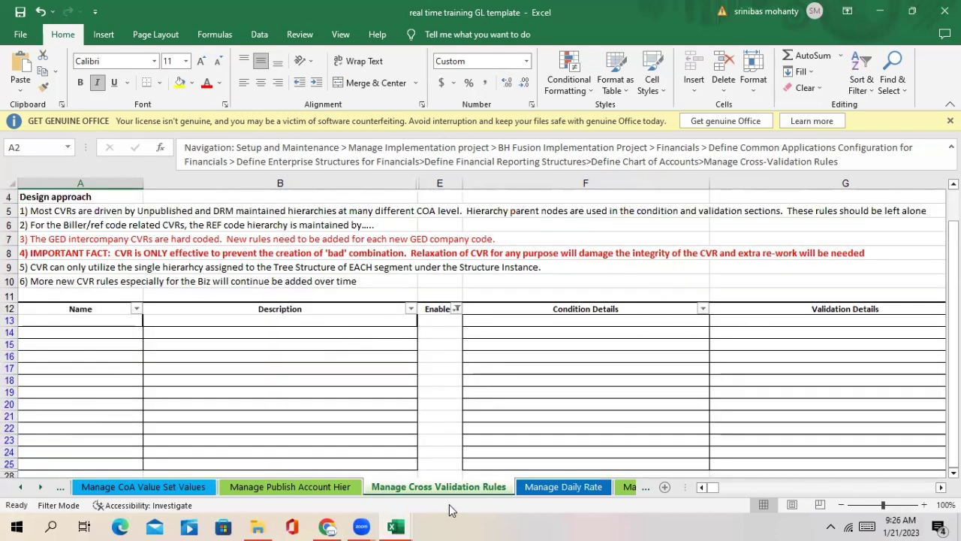